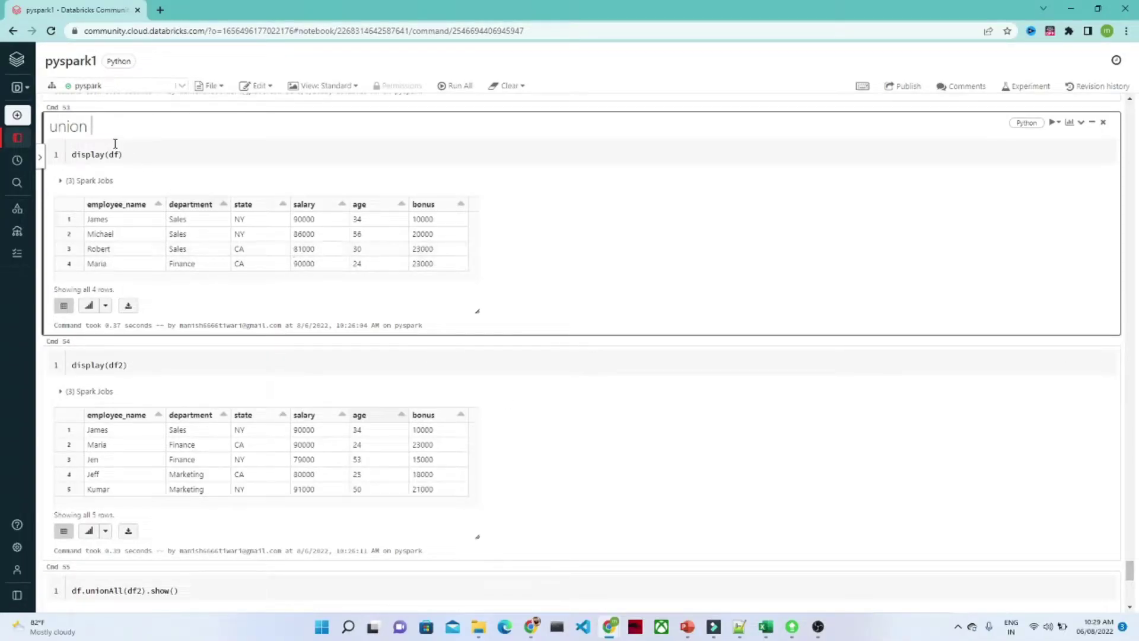
# Step: Review the union heading and the display(df) and display(df2) cells
pyautogui.doubleClick(82, 127)
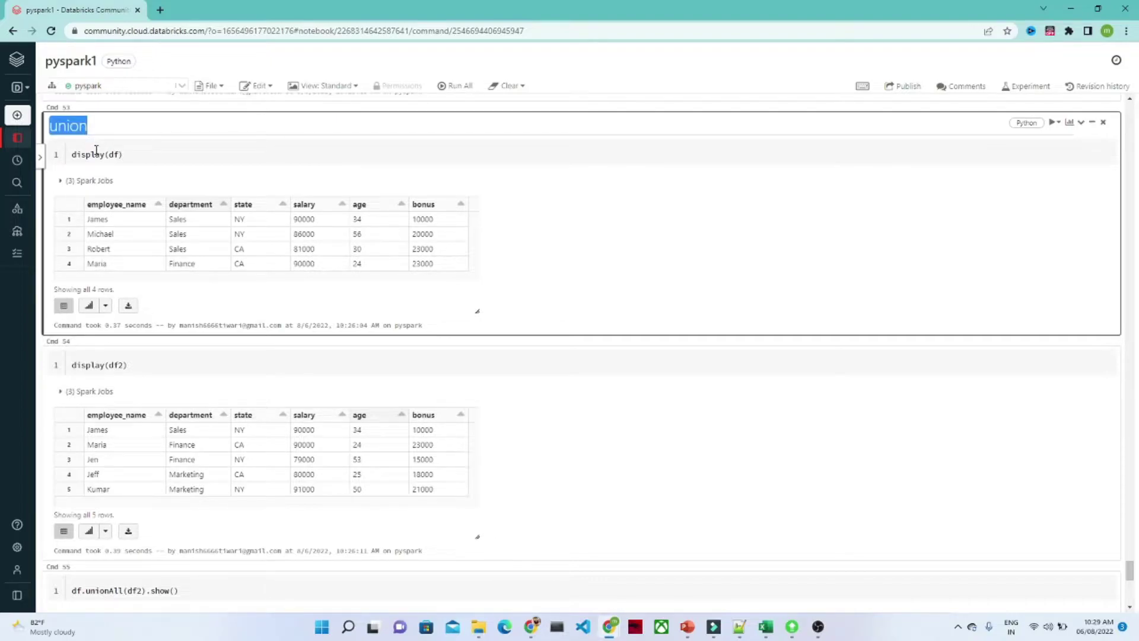
pyautogui.click(73, 154)
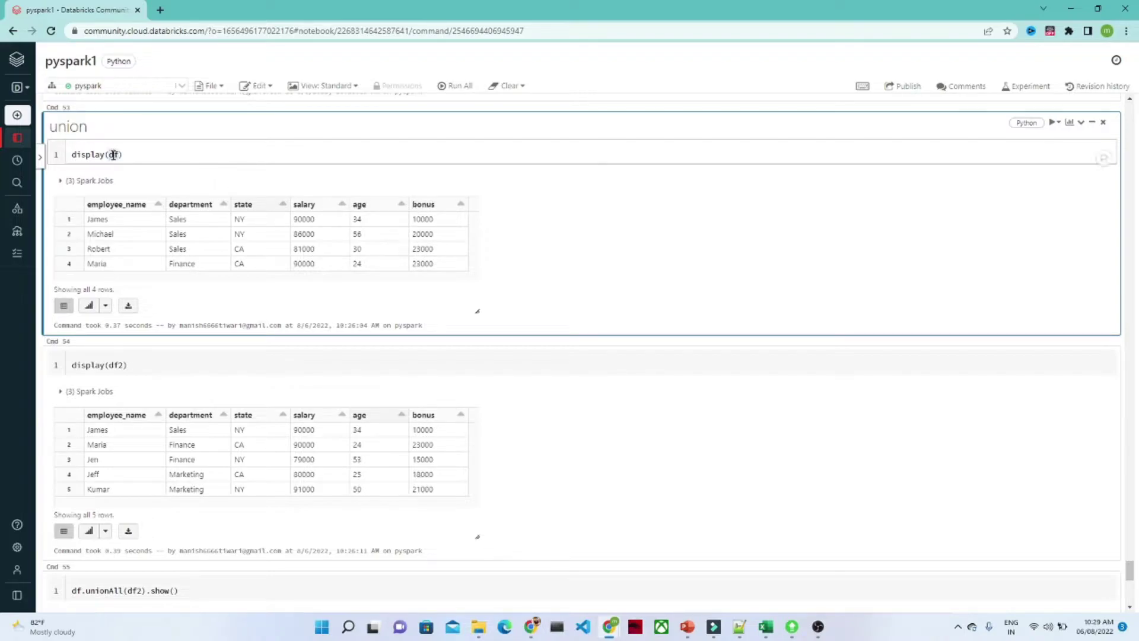
pyautogui.moveTo(267, 383)
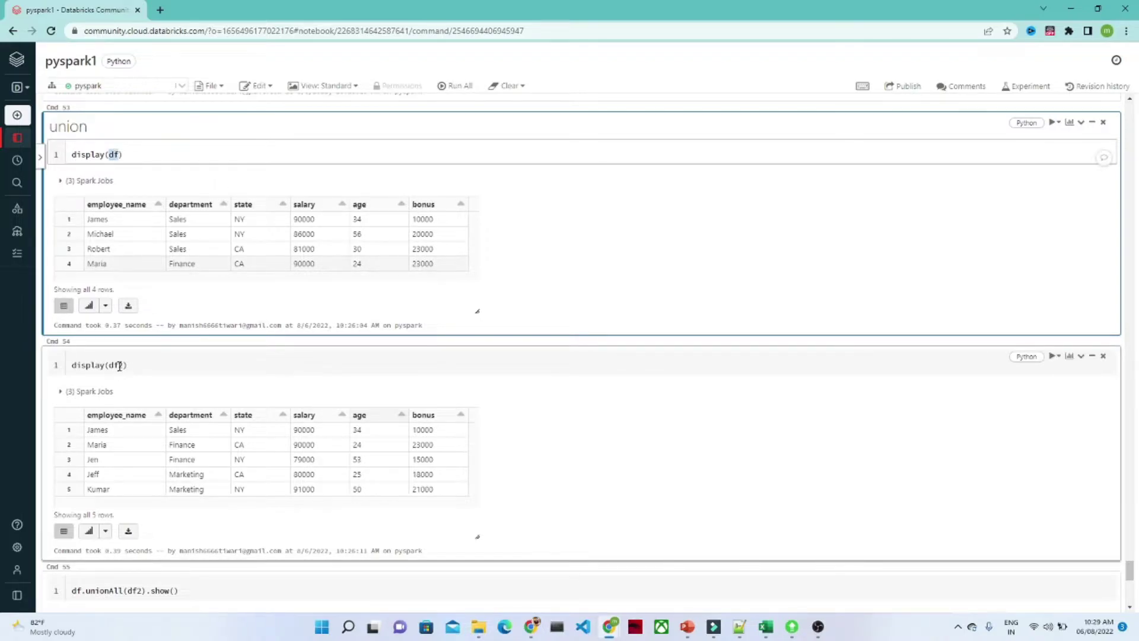
pyautogui.click(118, 365)
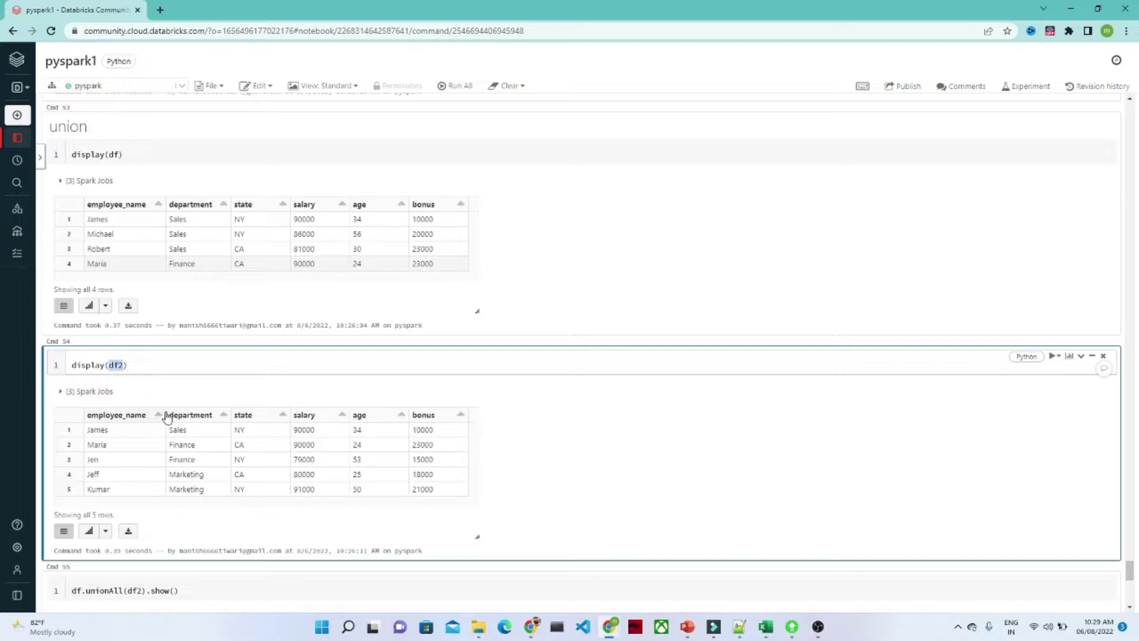
pyautogui.moveTo(1082, 470)
pyautogui.moveTo(1129, 570); pyautogui.dragTo(1128, 574)
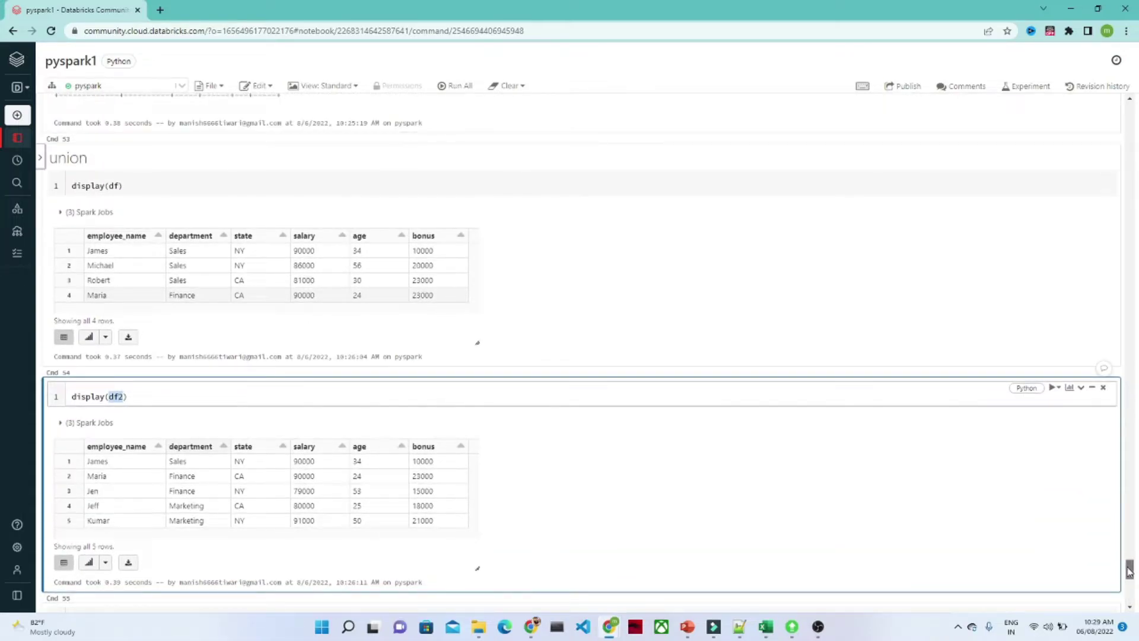
pyautogui.scroll(-2, 575, 533)
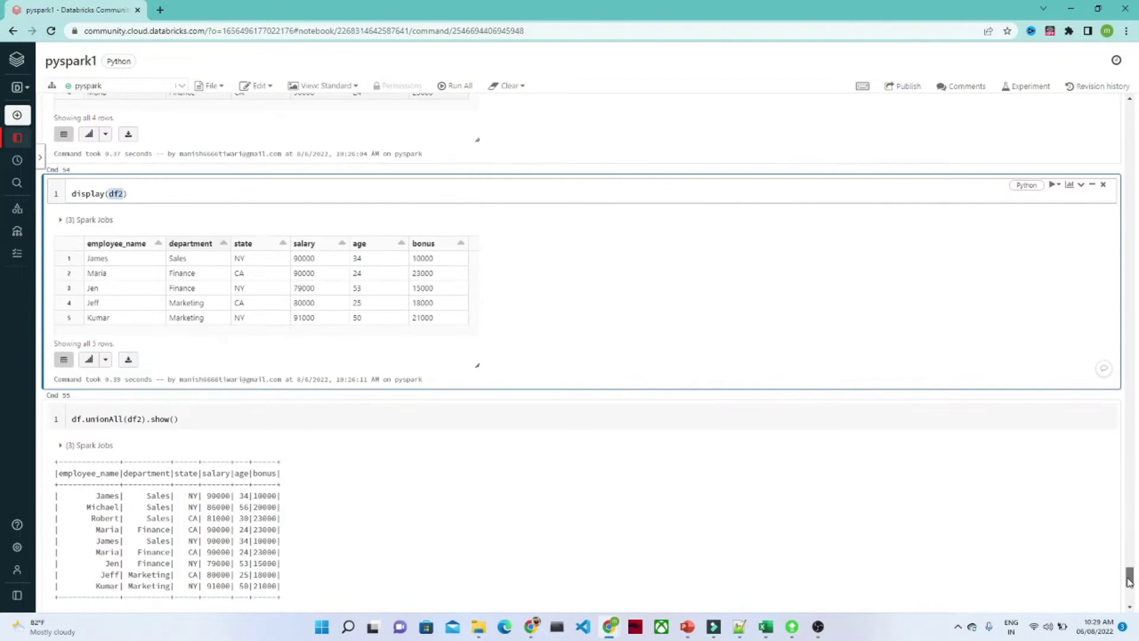
# Step: Change unionAll to union and rerun the cell, showing all nine rows
pyautogui.click(124, 451)
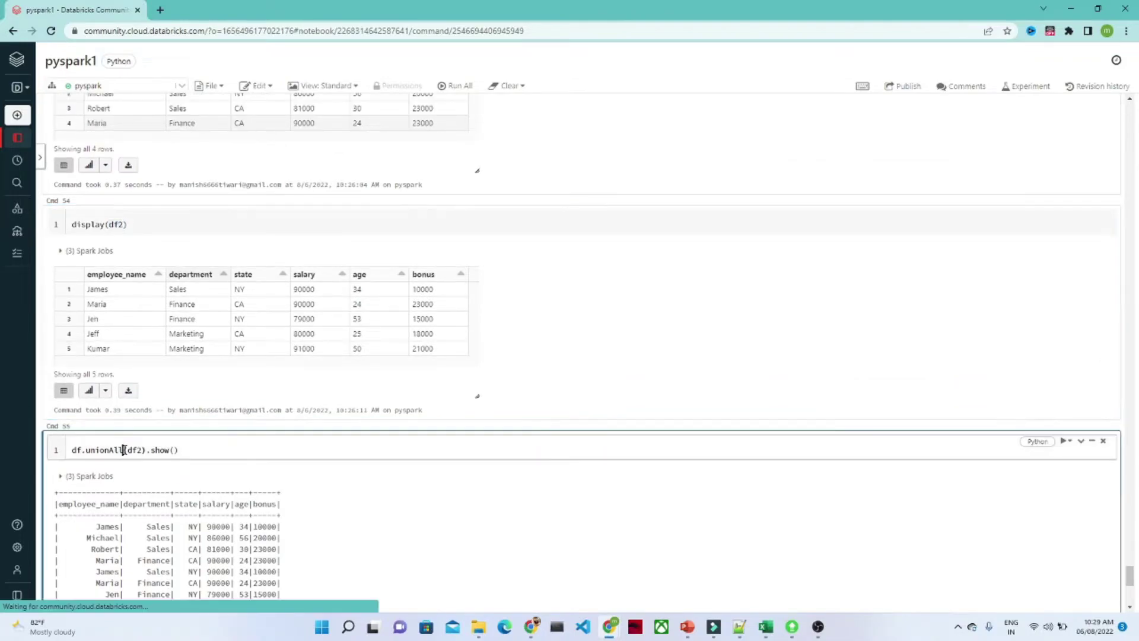
pyautogui.press('BackSpace')
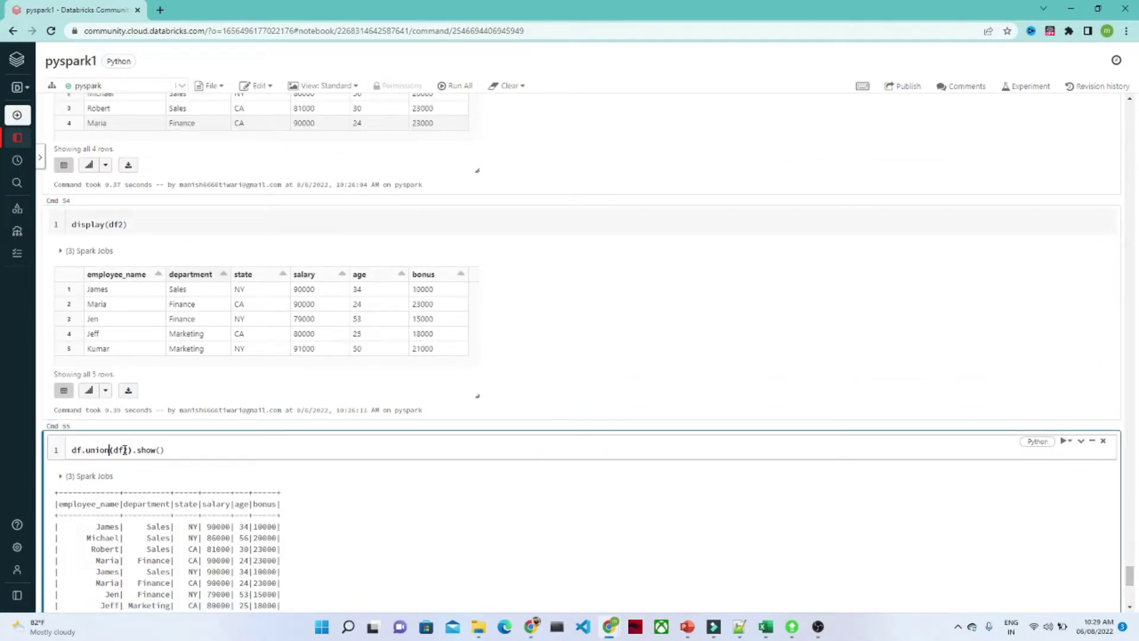
pyautogui.hotkey('shift', 'Return')
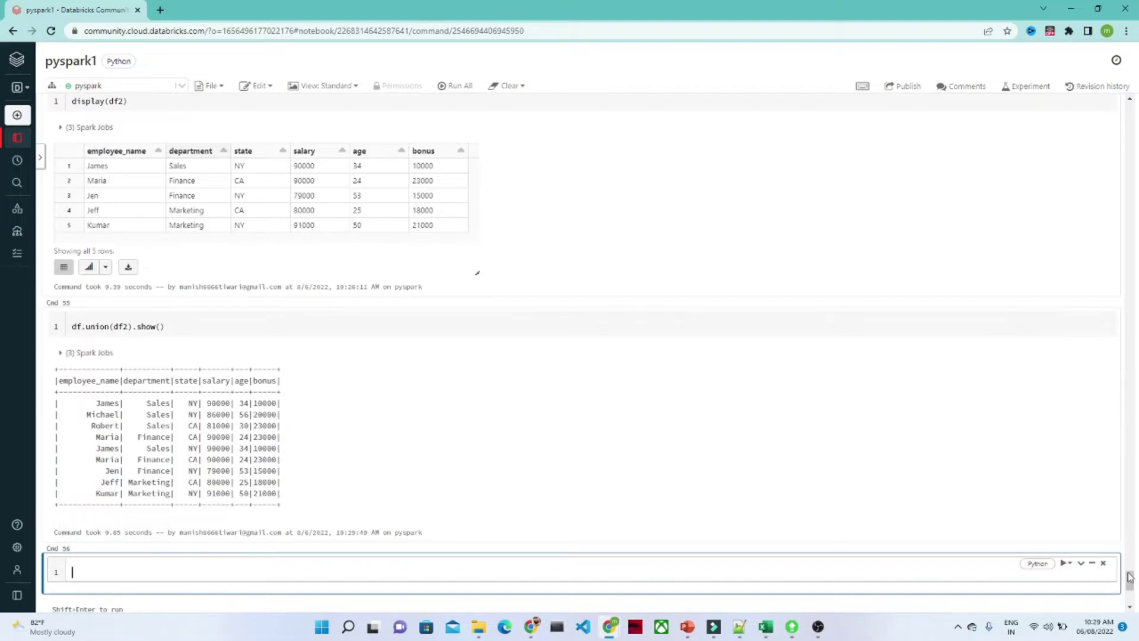
pyautogui.moveTo(1129, 579); pyautogui.dragTo(1129, 580)
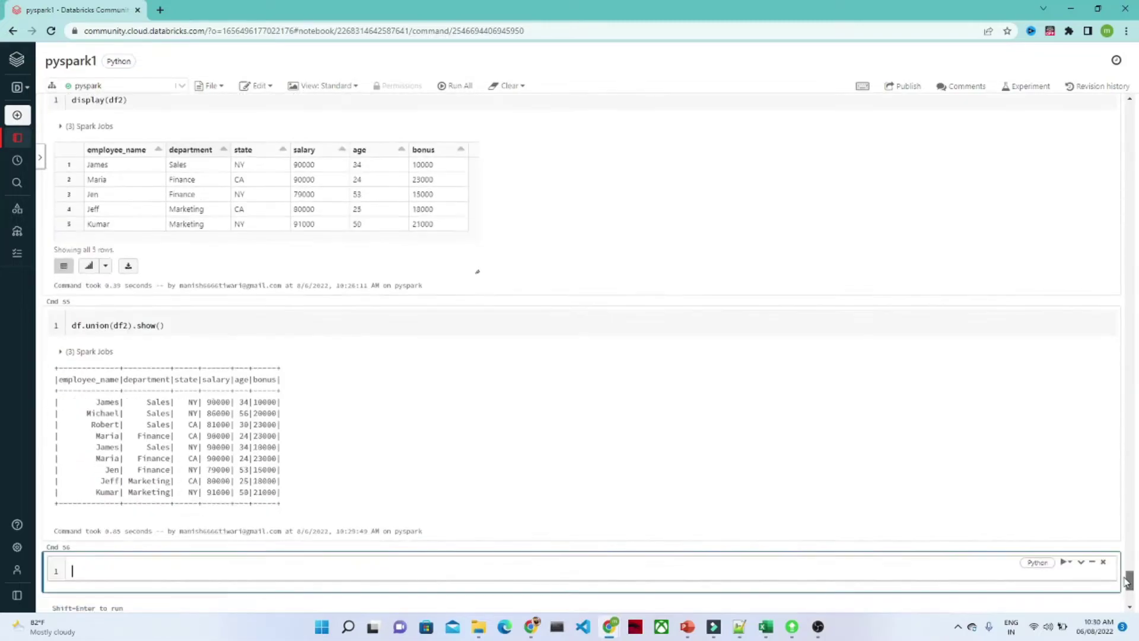
pyautogui.moveTo(120, 495)
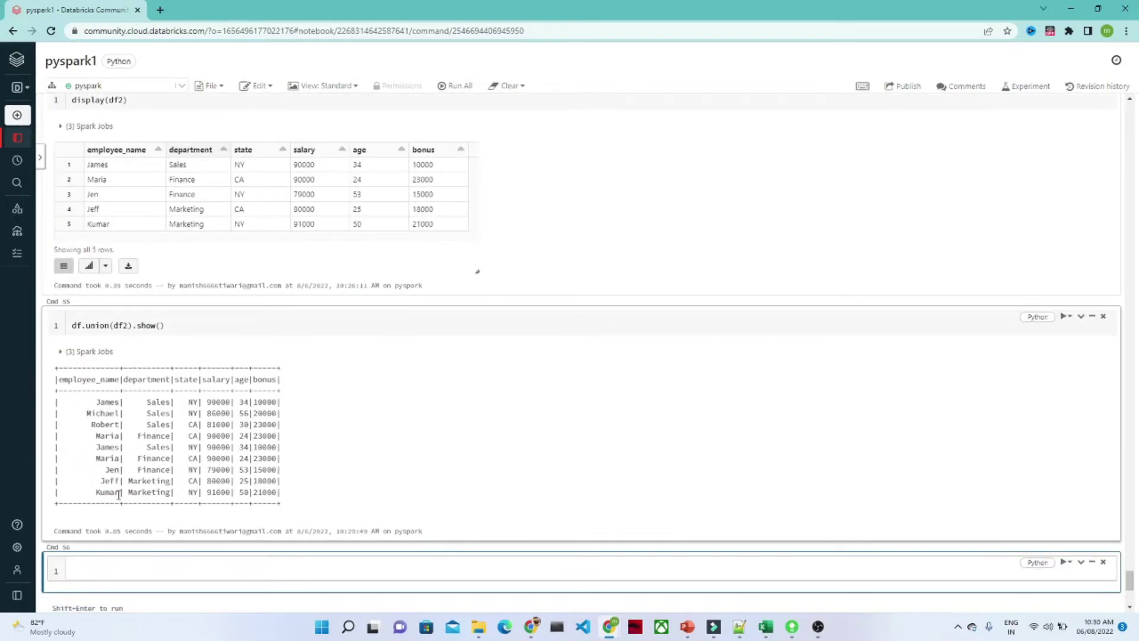
# Step: Paste df.union(df2).show() into the empty cell and spot James in both tables
pyautogui.click(195, 326)
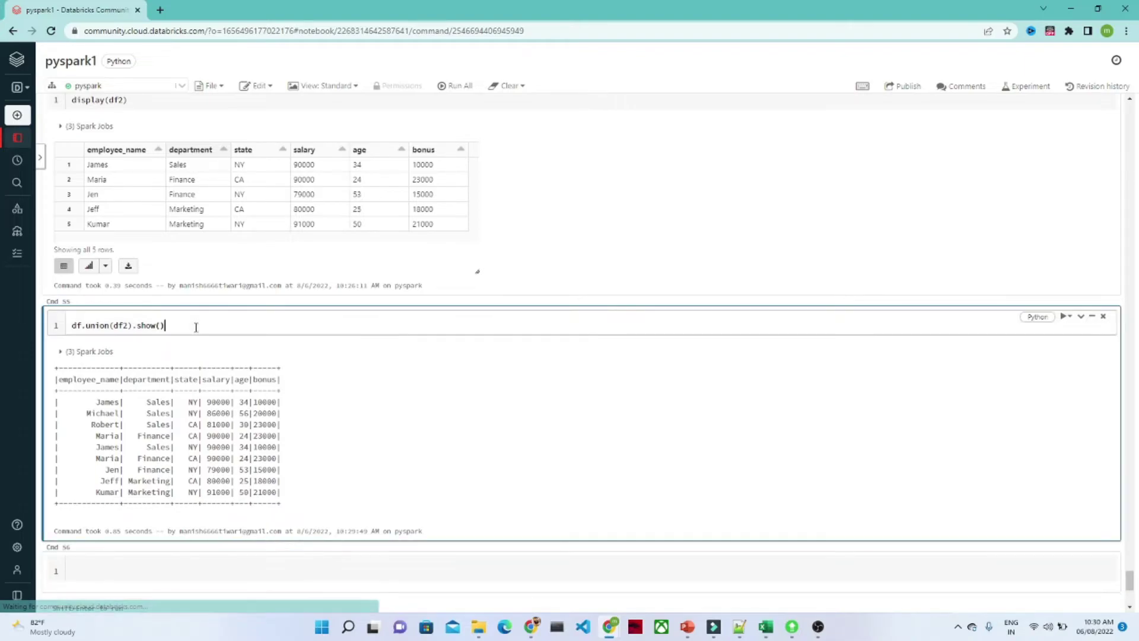
pyautogui.hotkey('ctrl', 'a')
pyautogui.hotkey('ctrl', 'c')
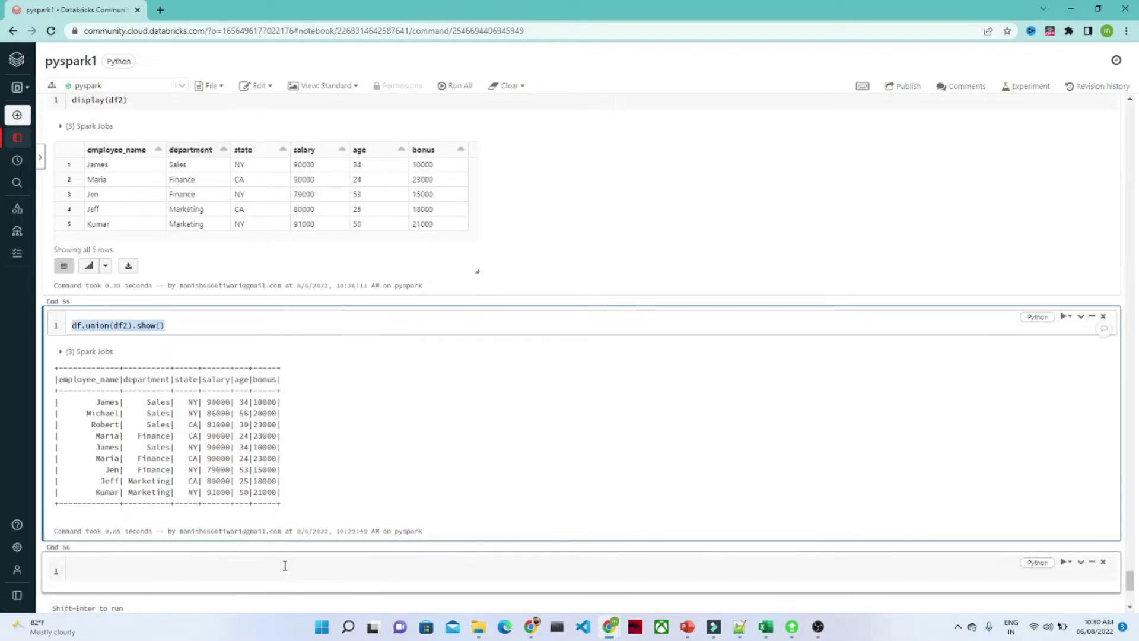
pyautogui.click(286, 566)
pyautogui.hotkey('ctrl', 'v')
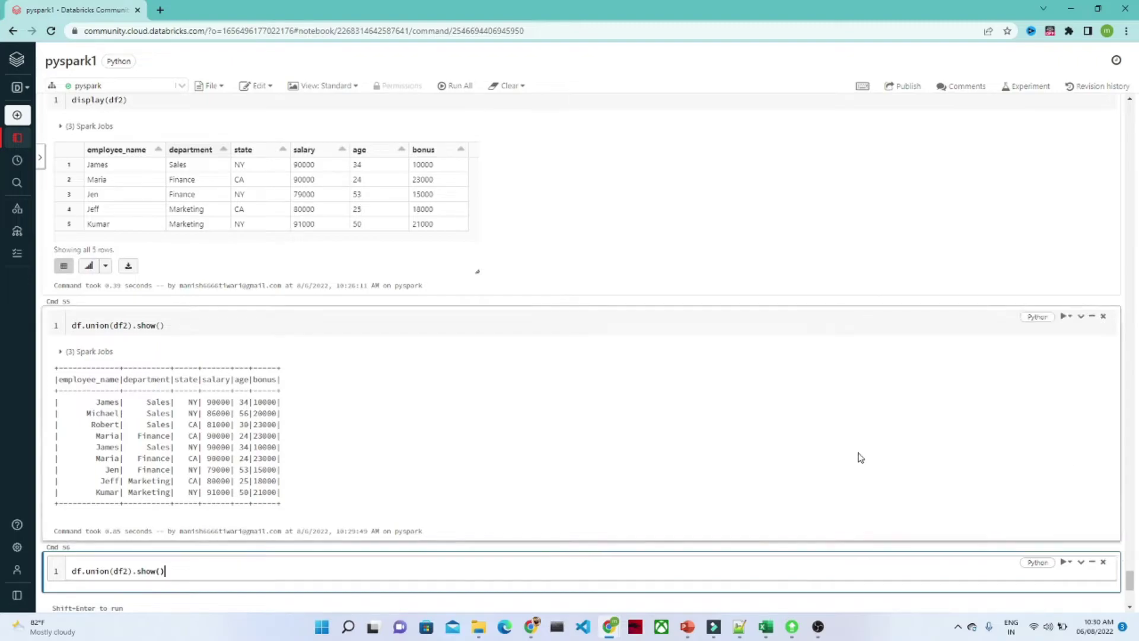
pyautogui.scroll(3, 1131, 570)
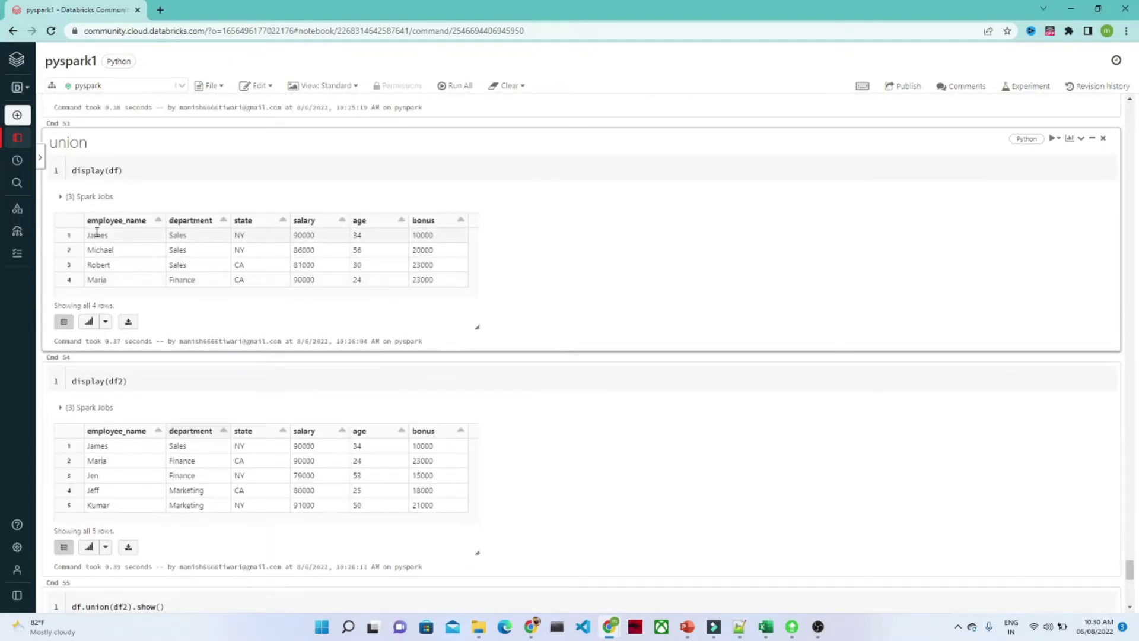
pyautogui.doubleClick(97, 235)
pyautogui.doubleClick(100, 445)
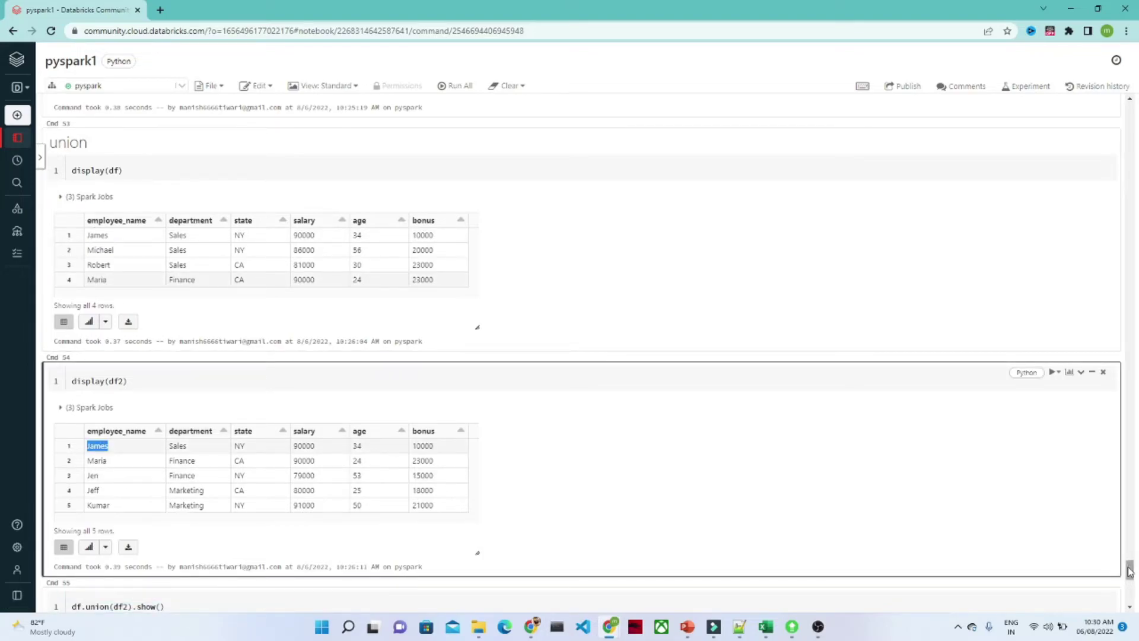
pyautogui.scroll(-2, 1129, 577)
pyautogui.scroll(-3, 1128, 576)
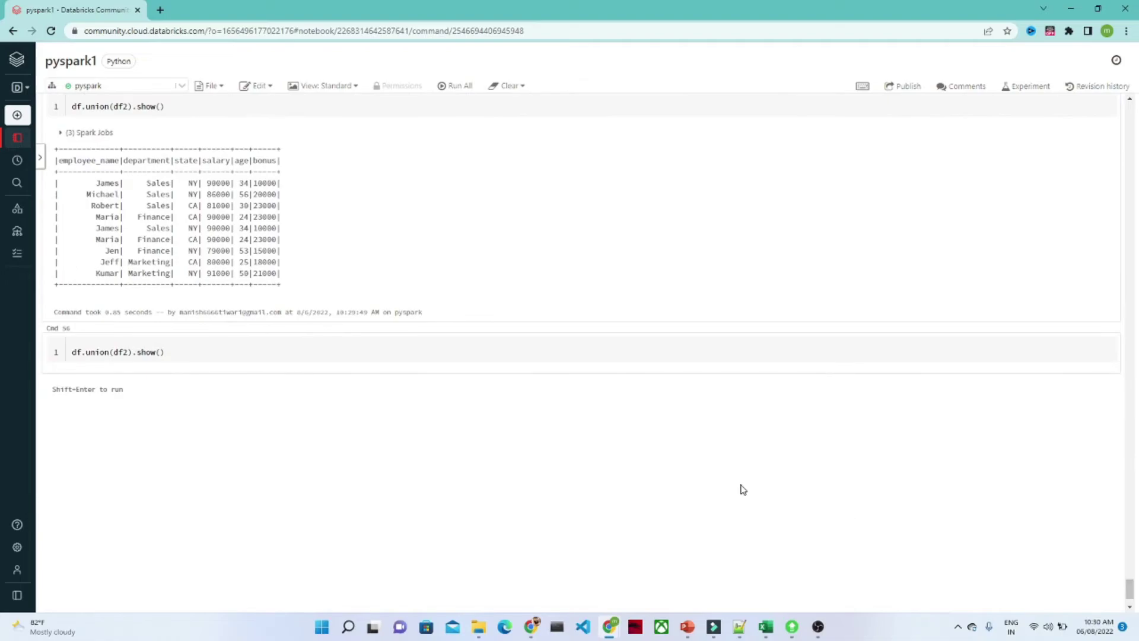
# Step: Run df.union(df2).distinct().show() and confirm James appears once among seven rows
pyautogui.click(138, 355)
pyautogui.write('disti')
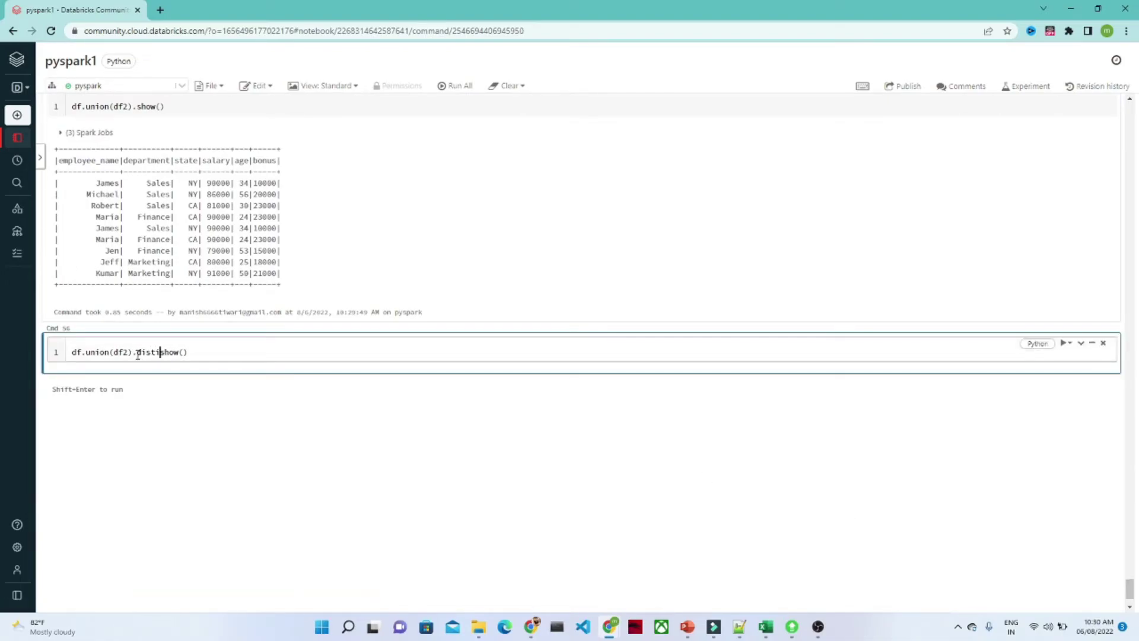
pyautogui.write('nct()')
pyautogui.write('.')
pyautogui.hotkey('shift', 'Return')
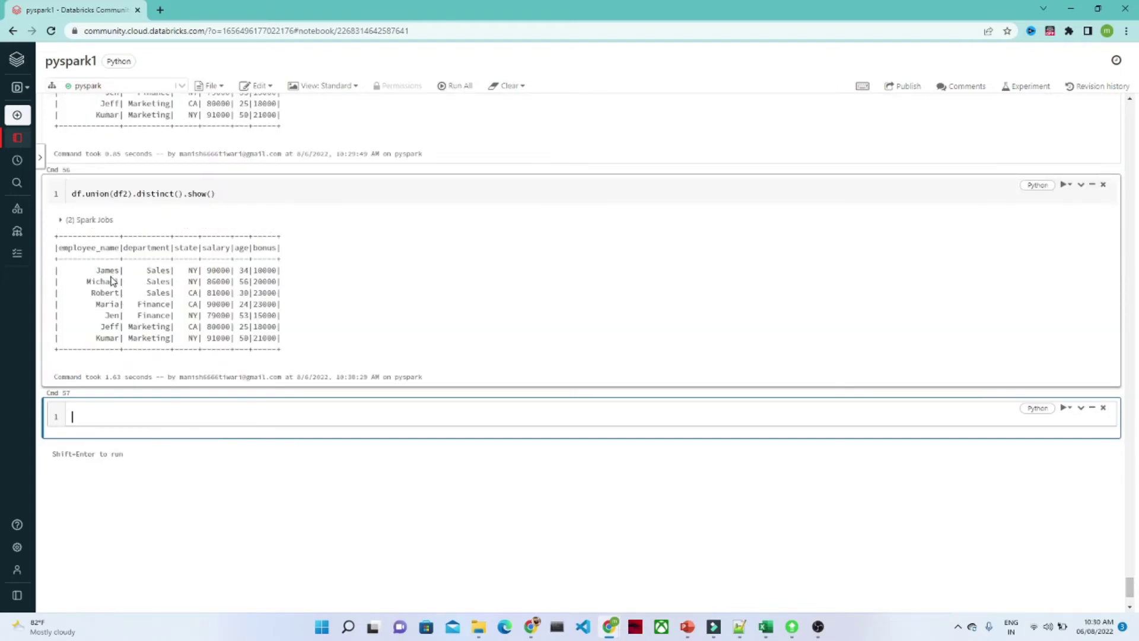
pyautogui.doubleClick(109, 270)
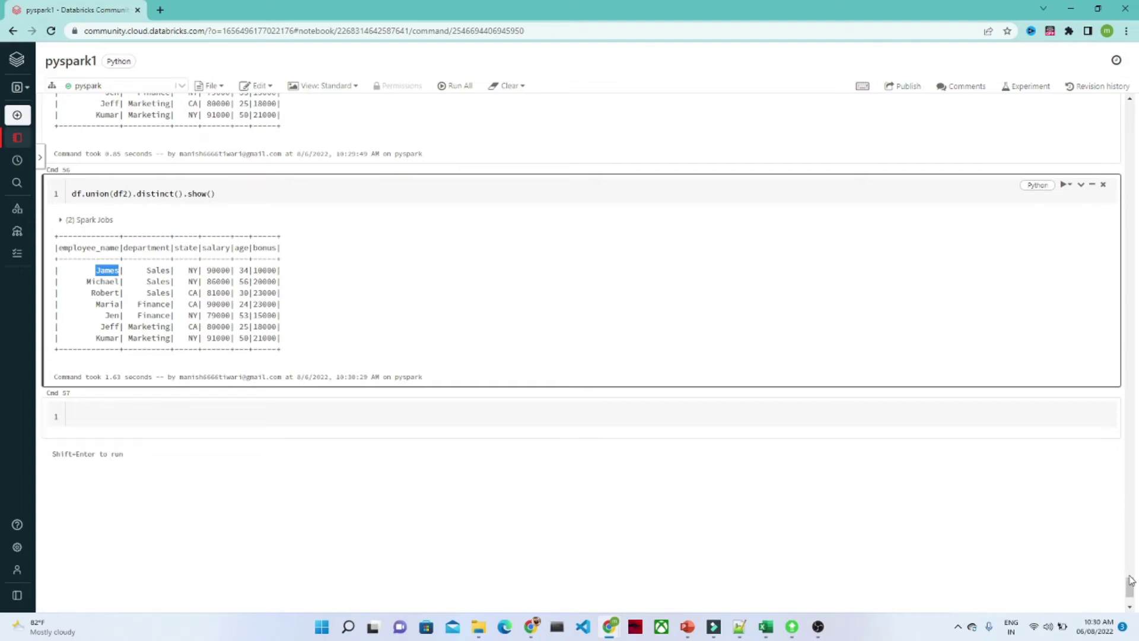
pyautogui.scroll(-2, 1128, 587)
pyautogui.moveTo(1129, 587); pyautogui.dragTo(1129, 578)
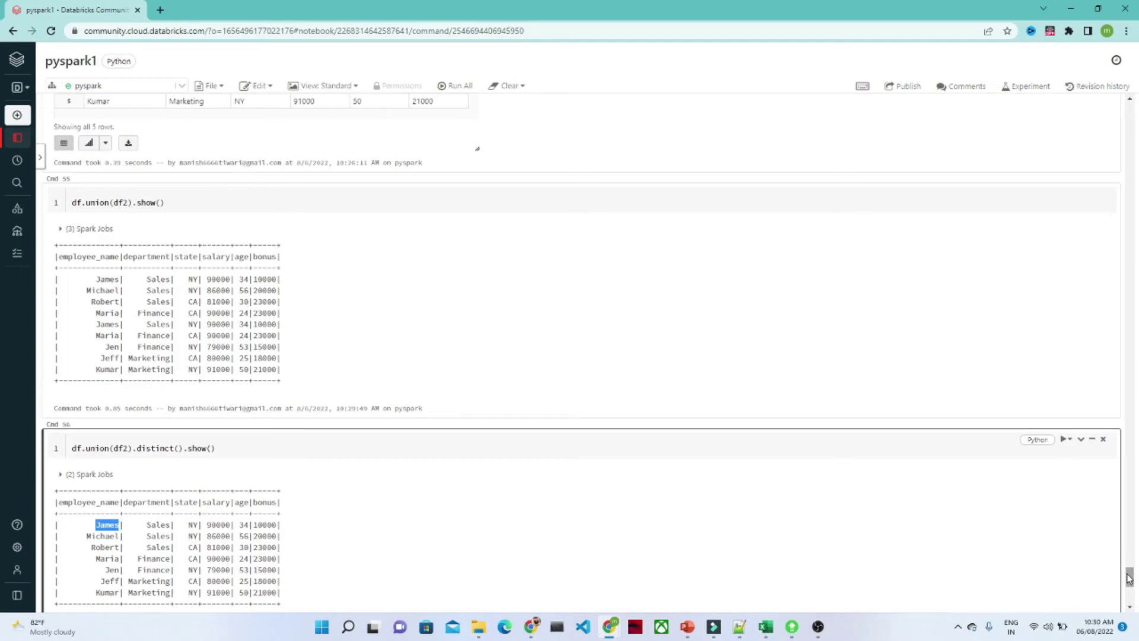
pyautogui.moveTo(1128, 579); pyautogui.dragTo(1129, 585)
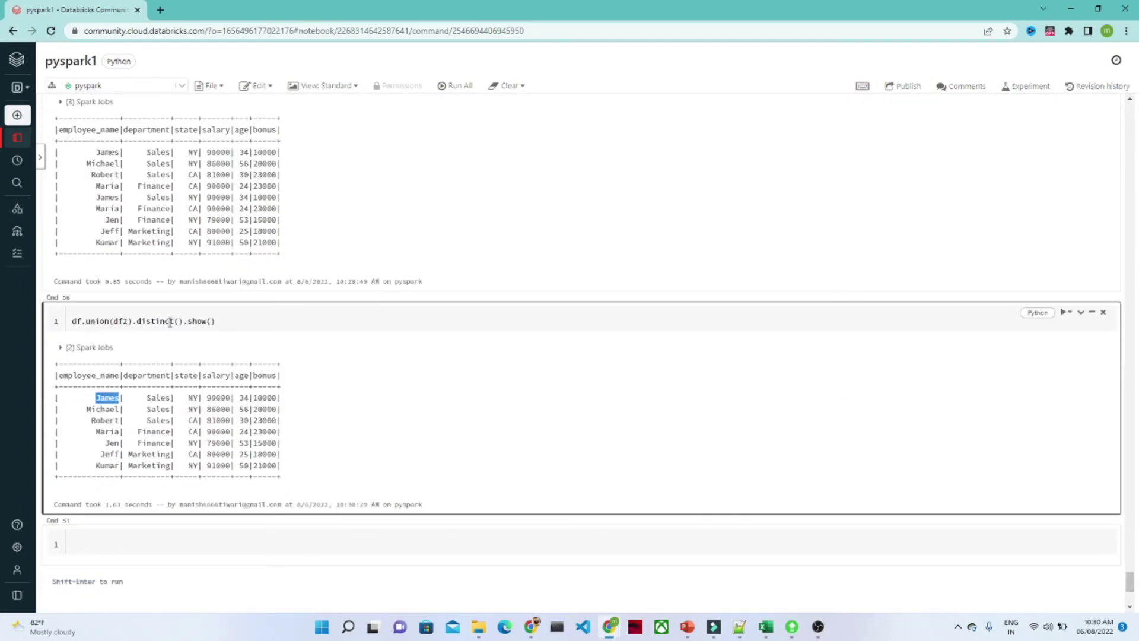
pyautogui.doubleClick(170, 321)
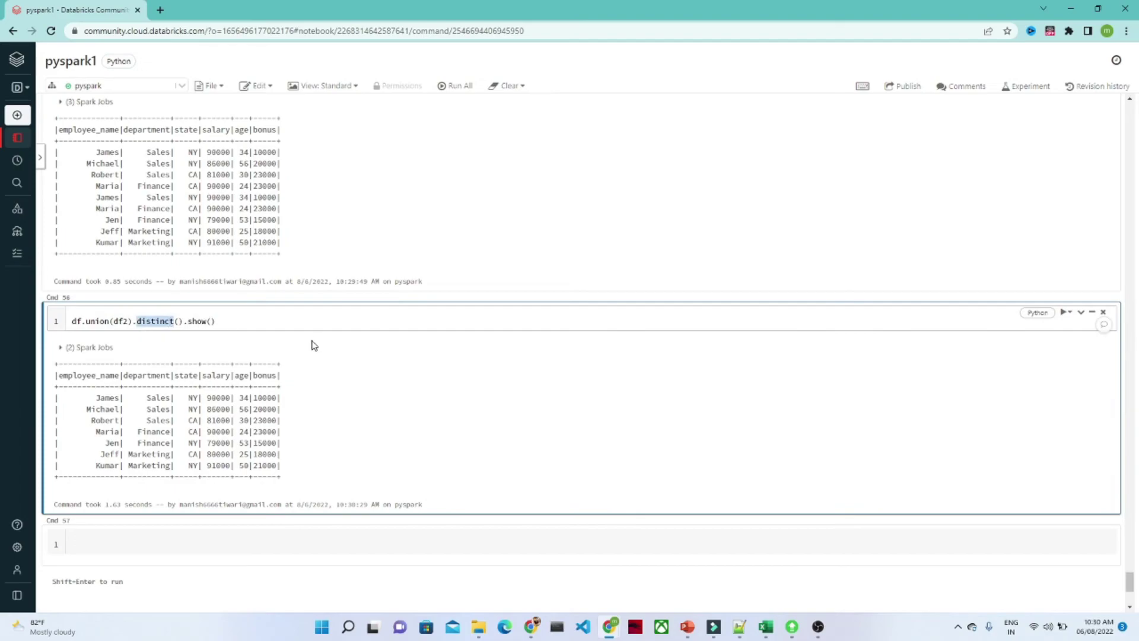